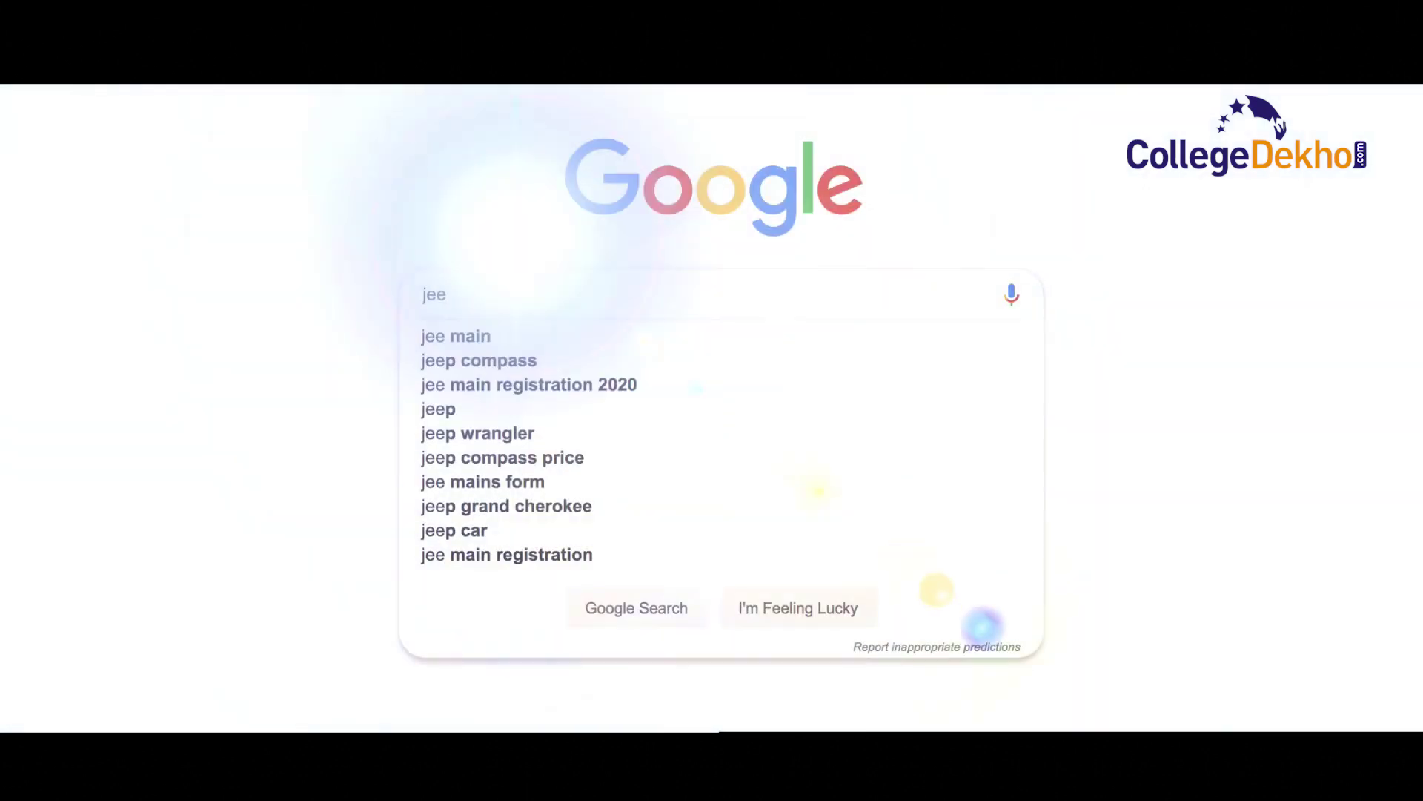
- Correct the Google query to jeemain2020 and reach the January JEE(Main) 2020 portal
text(main220)
key(BackSpace)
key(BackSpace)
text(020)
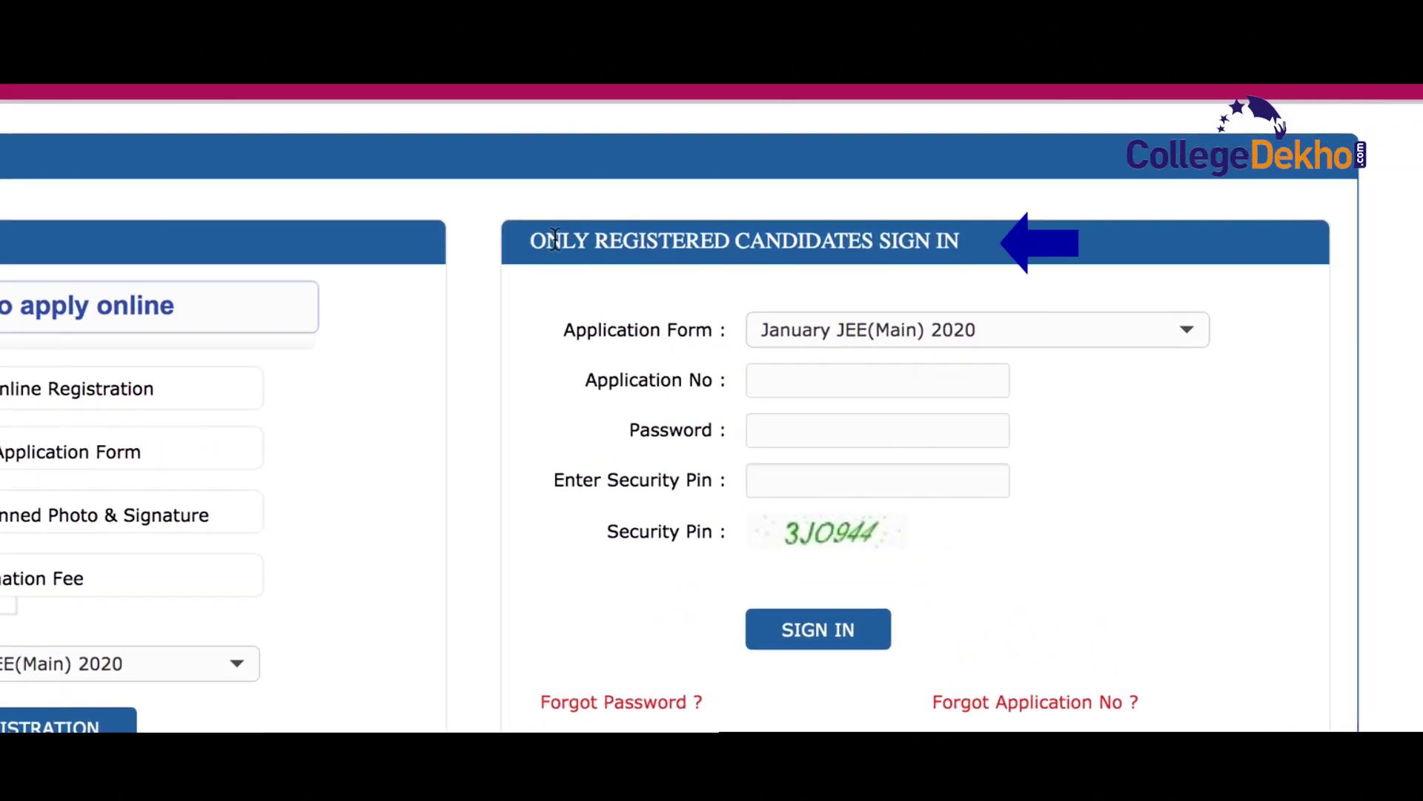
- Confirm January JEE(Main) 2020 is the selected application form and start a new candidate registration
drag(745, 314, 932, 308)
drag(846, 230, 961, 232)
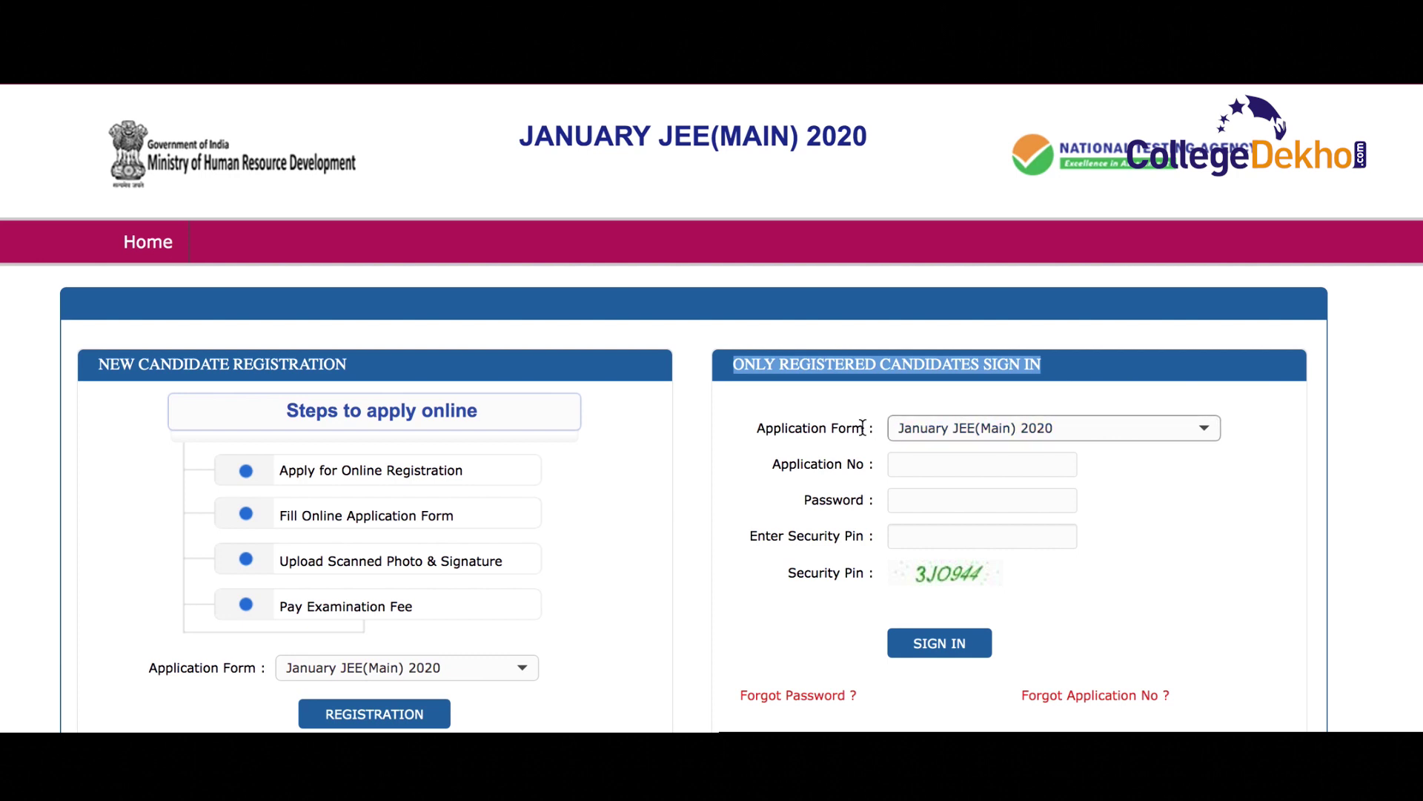
drag(894, 430, 981, 444)
click(981, 444)
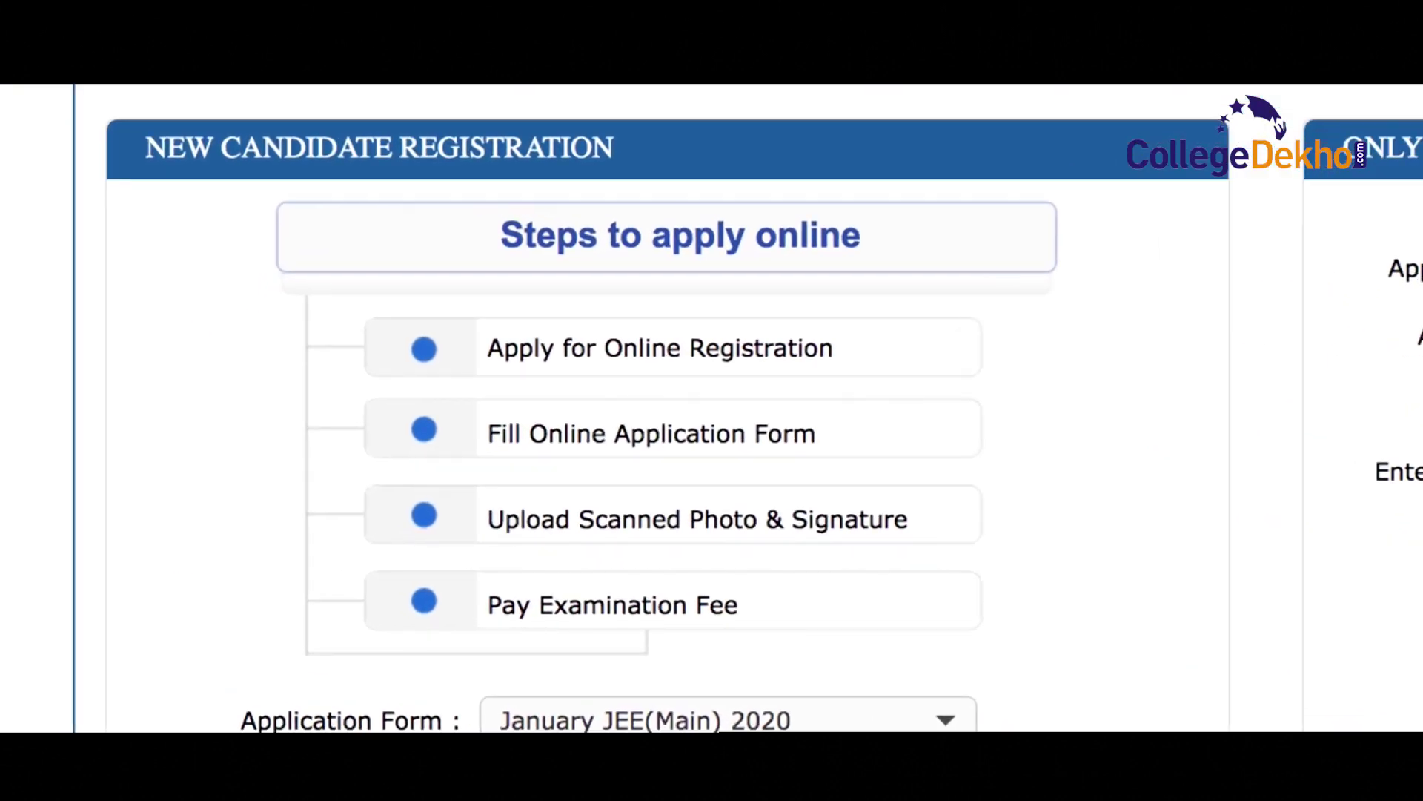
drag(145, 147, 647, 153)
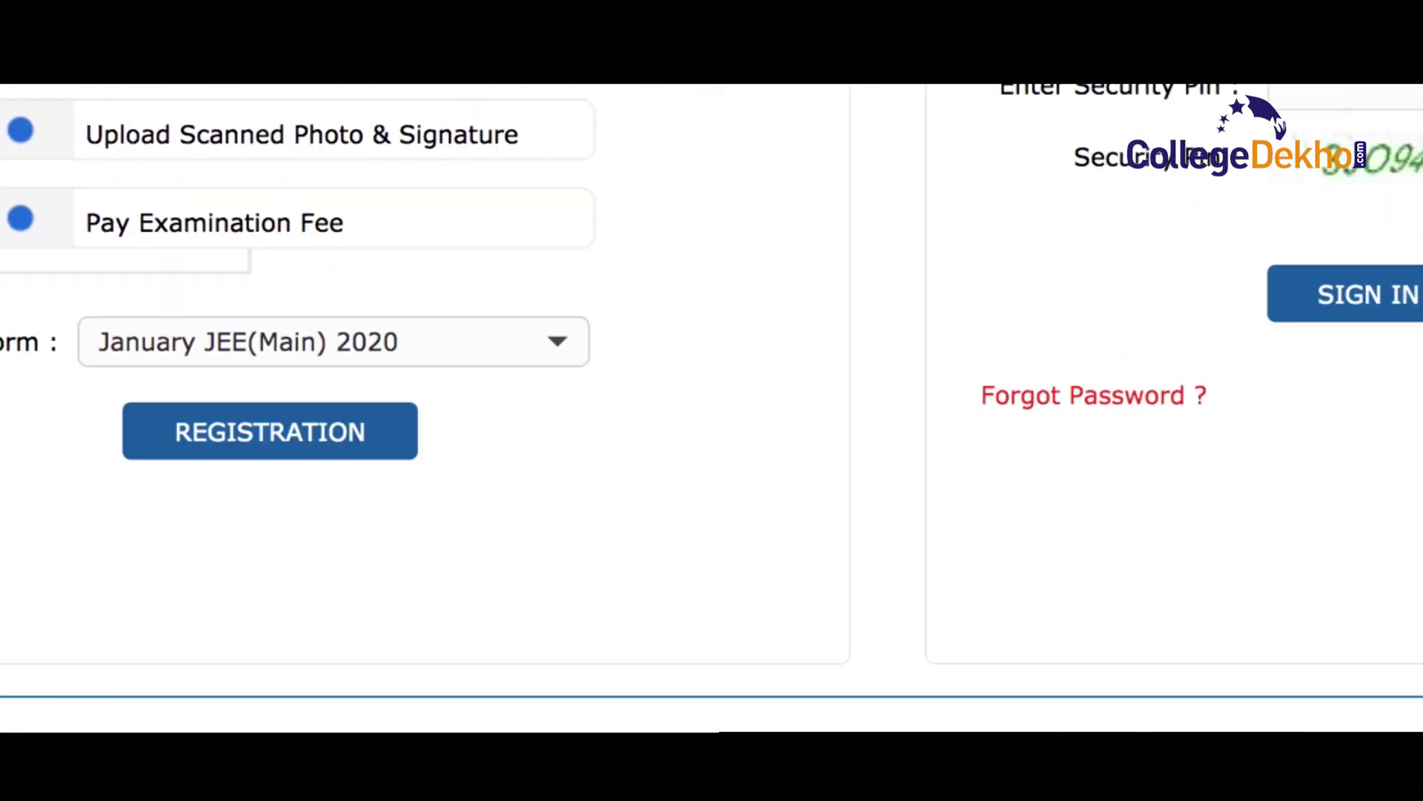
click(270, 451)
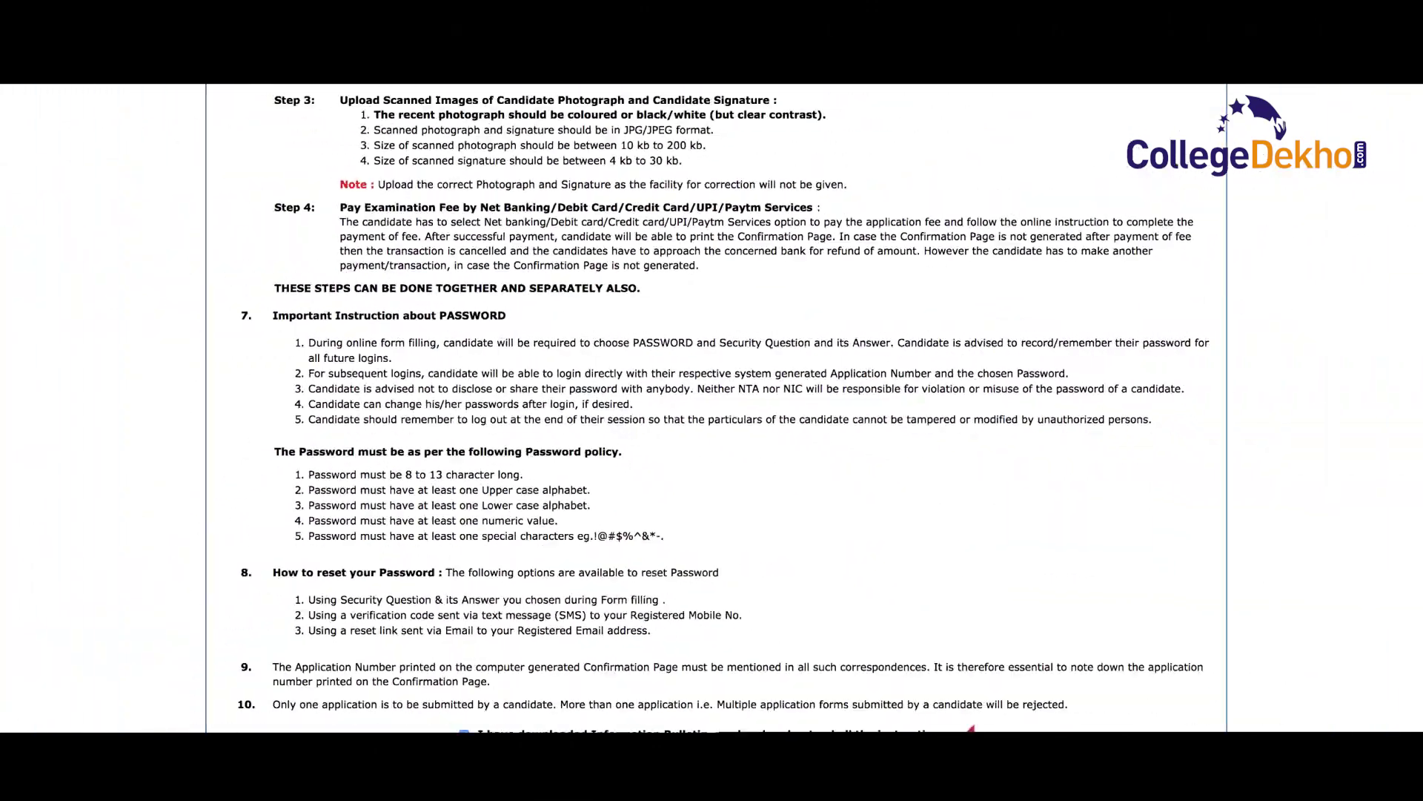
- Proceed from the registration instructions page to the blank Registration Form
click(620, 668)
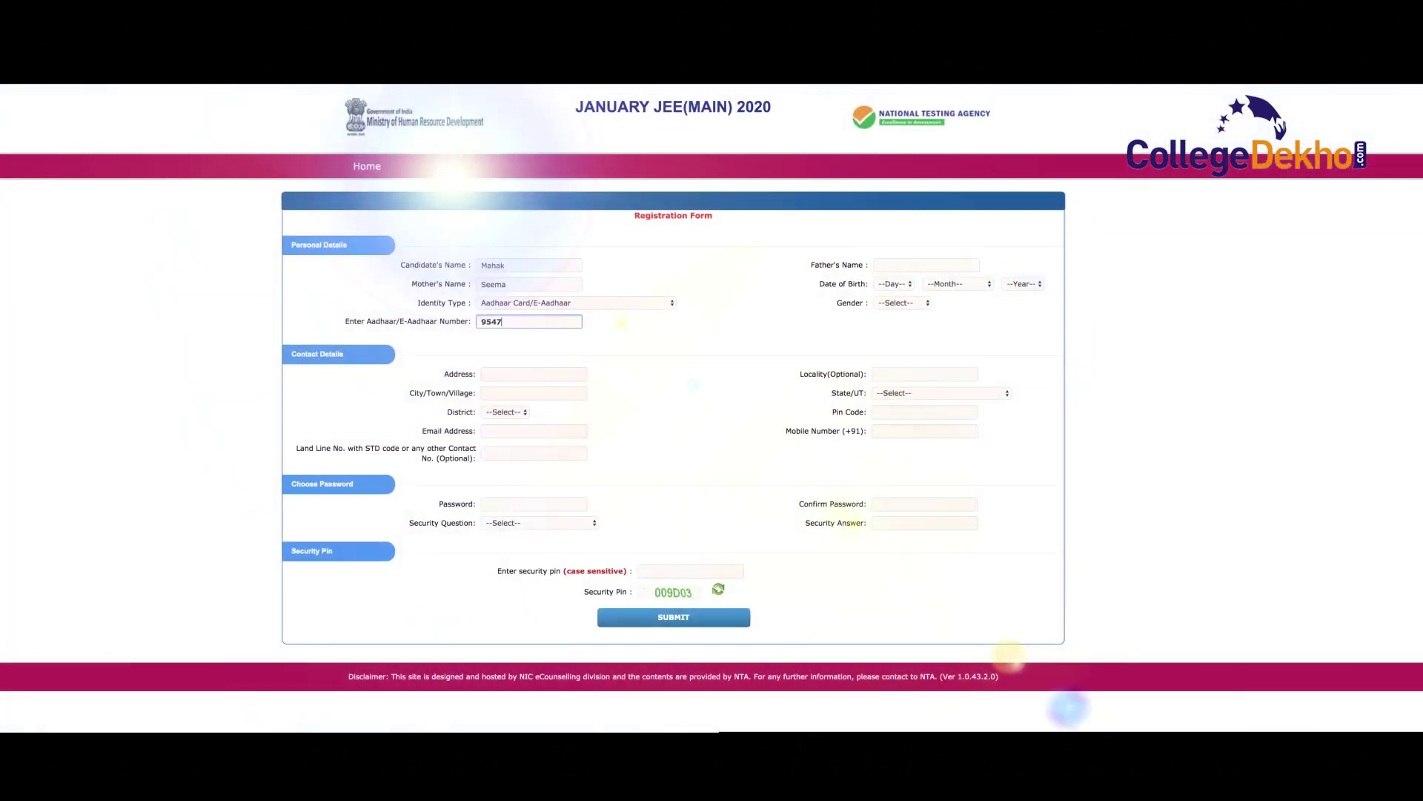
- Enter the contact number, postal address, city and the displayed security pin
text(58899481)
click(491, 374)
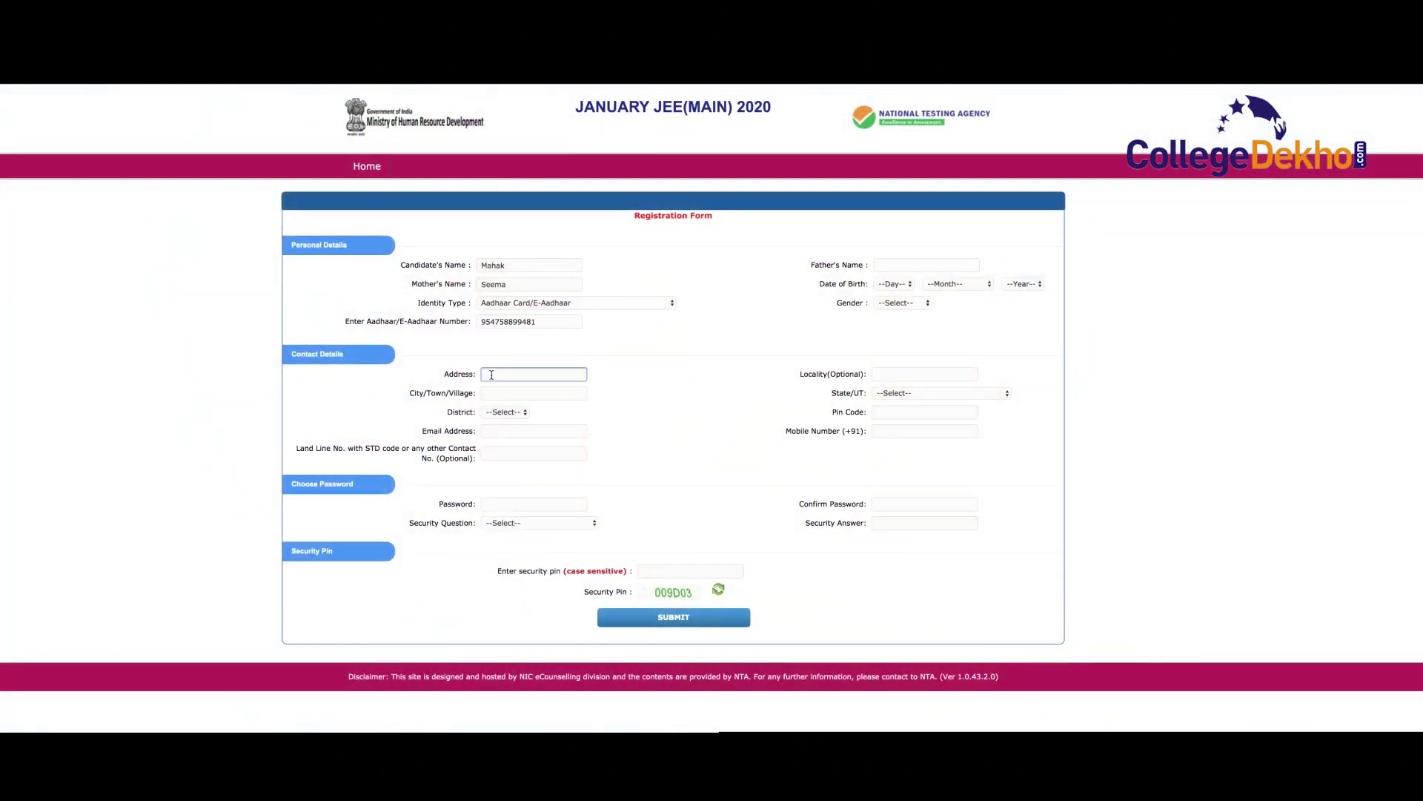
key(Tab)
text(delhi)
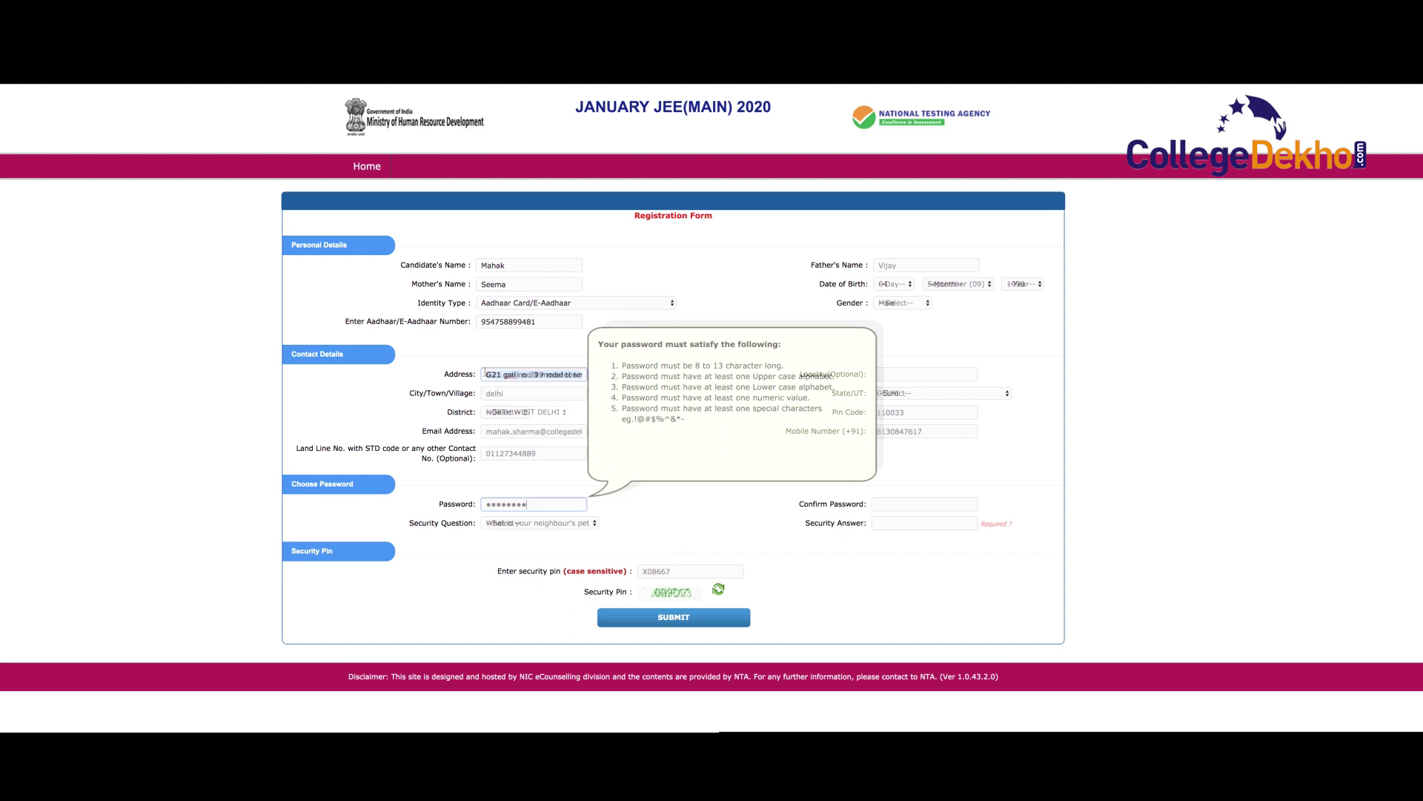
key(Tab)
text(86KP17)
- Submit the registration, accept the I Agree declaration, and confirm the final submission with YES
click(673, 617)
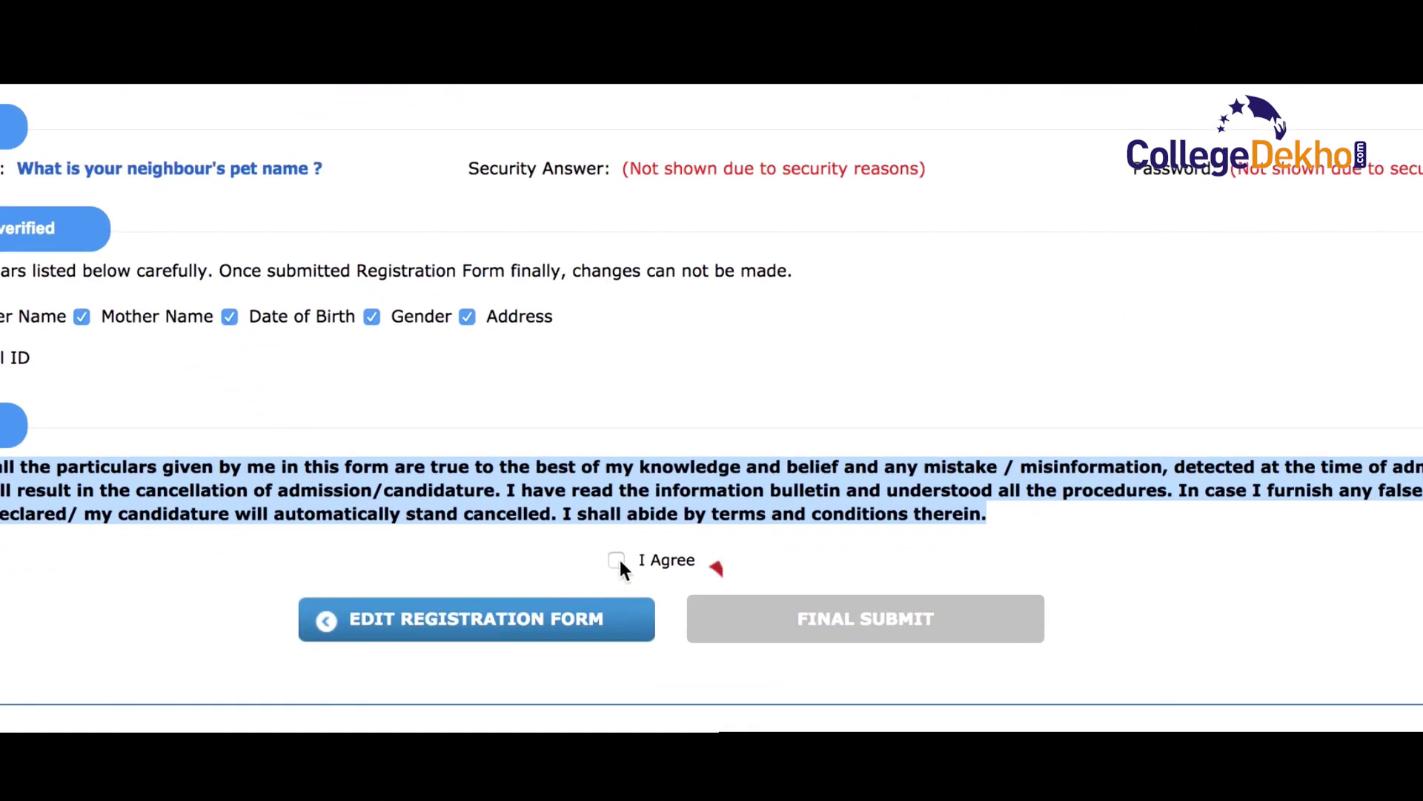
click(618, 561)
click(817, 621)
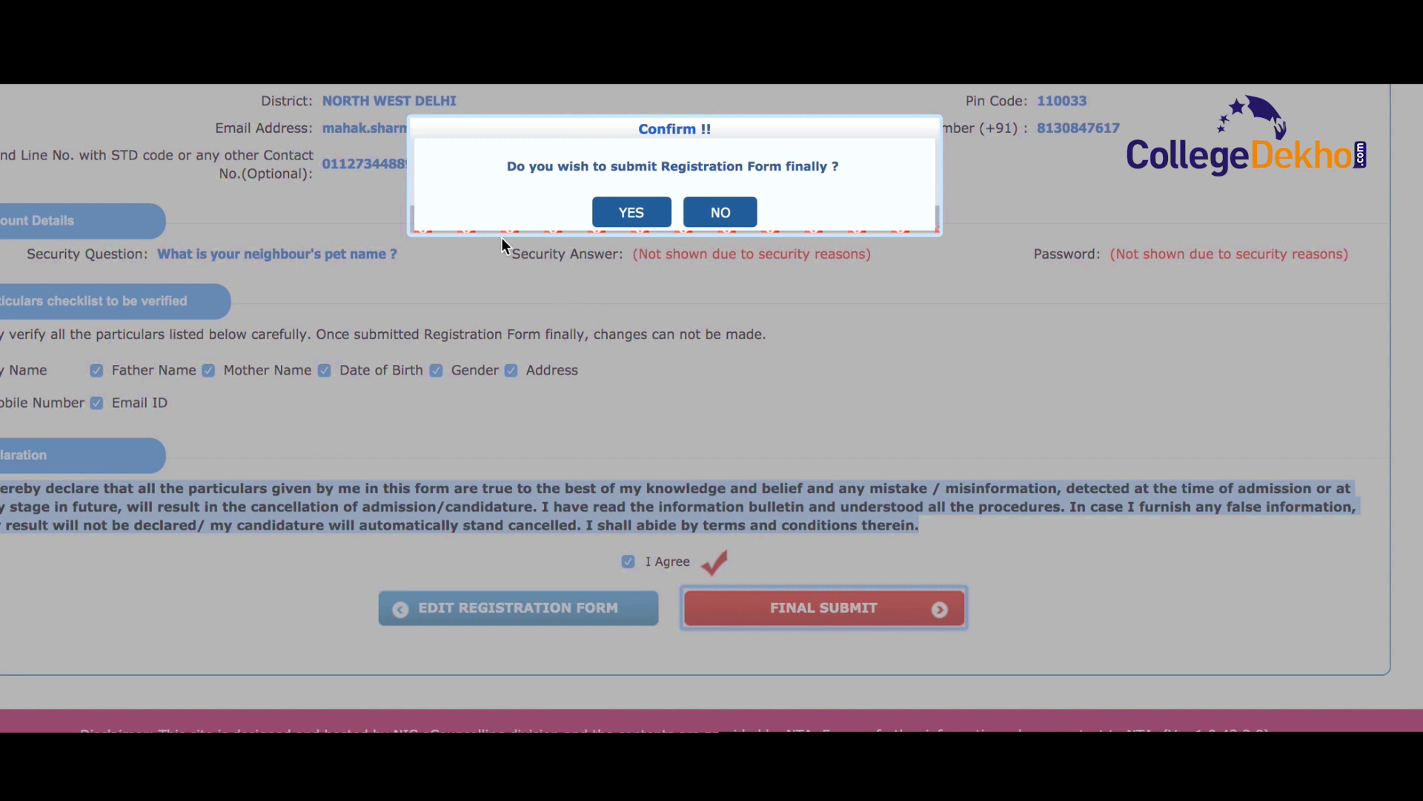
click(638, 217)
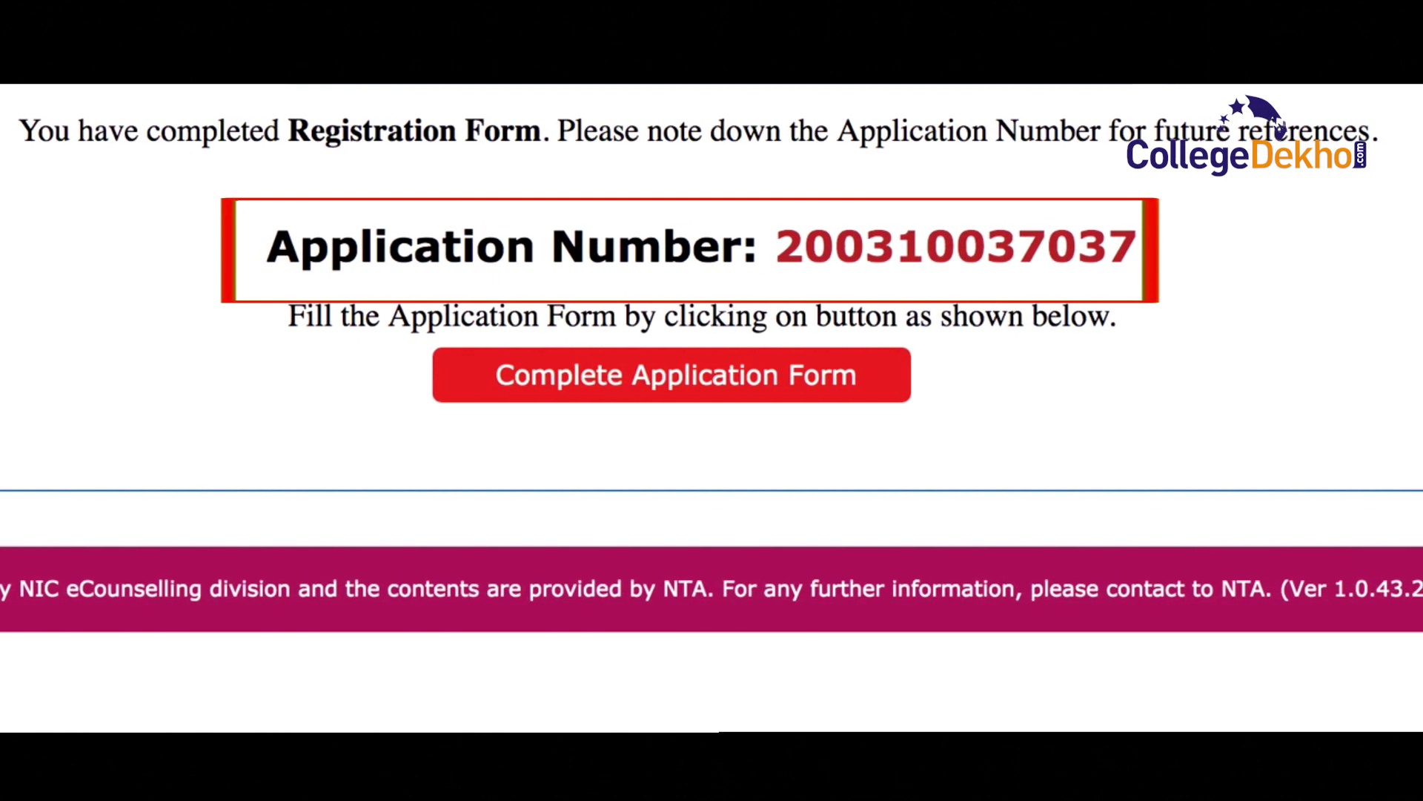
- Note the newly issued application number and open the Complete Application Form page
drag(248, 284, 1138, 248)
drag(267, 327, 1115, 324)
click(676, 415)
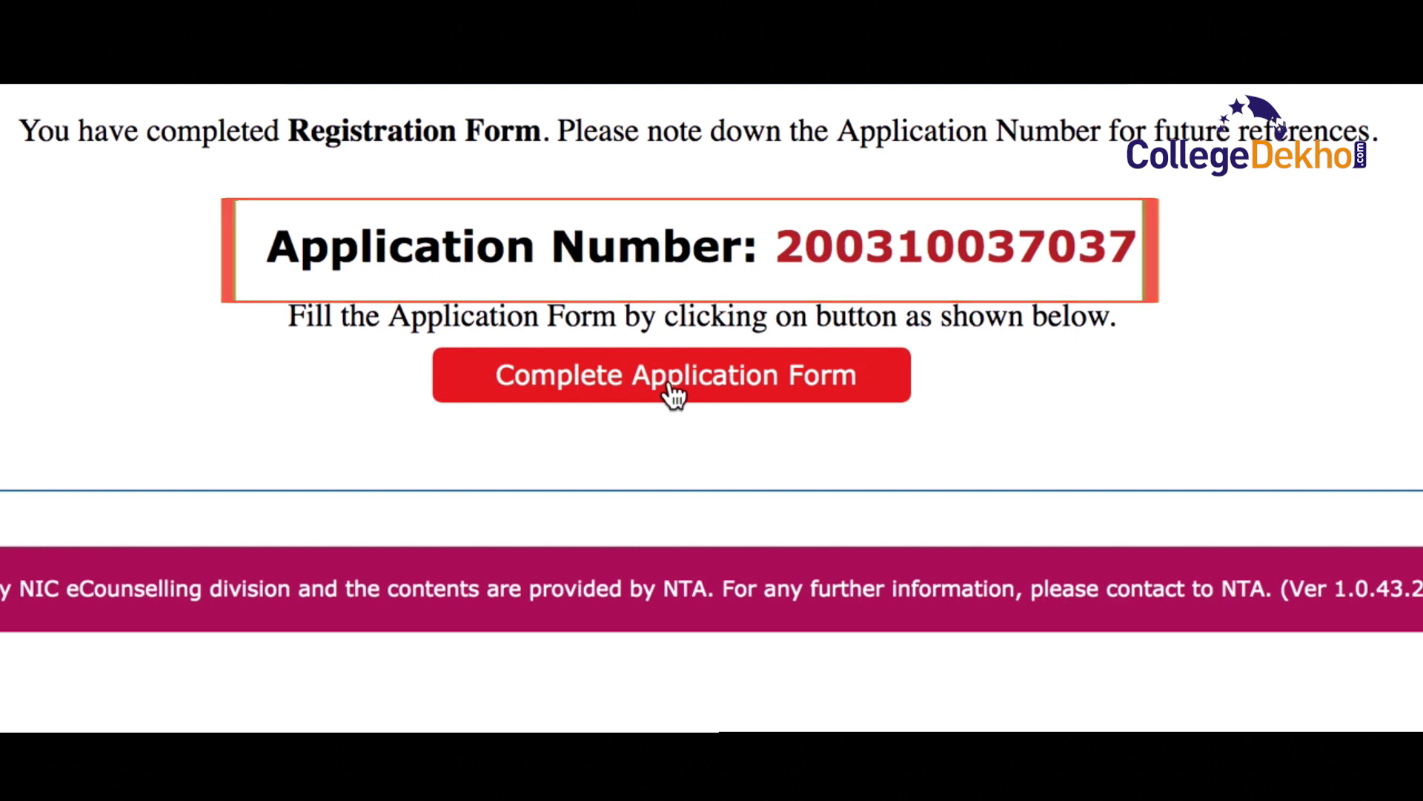
click(671, 381)
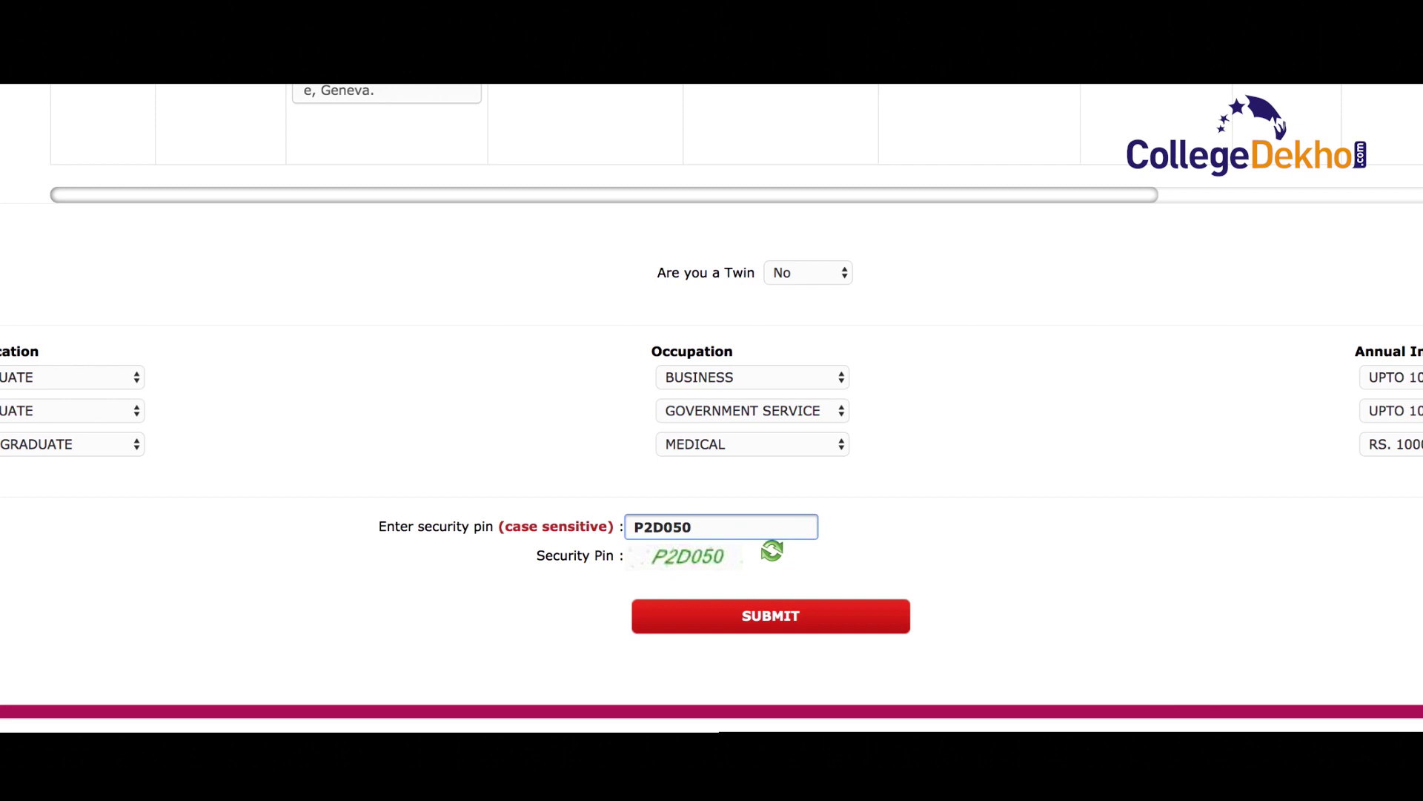
- Submit the application form, accept the I Agree declaration, and confirm FINAL SUBMIT with YES
click(770, 621)
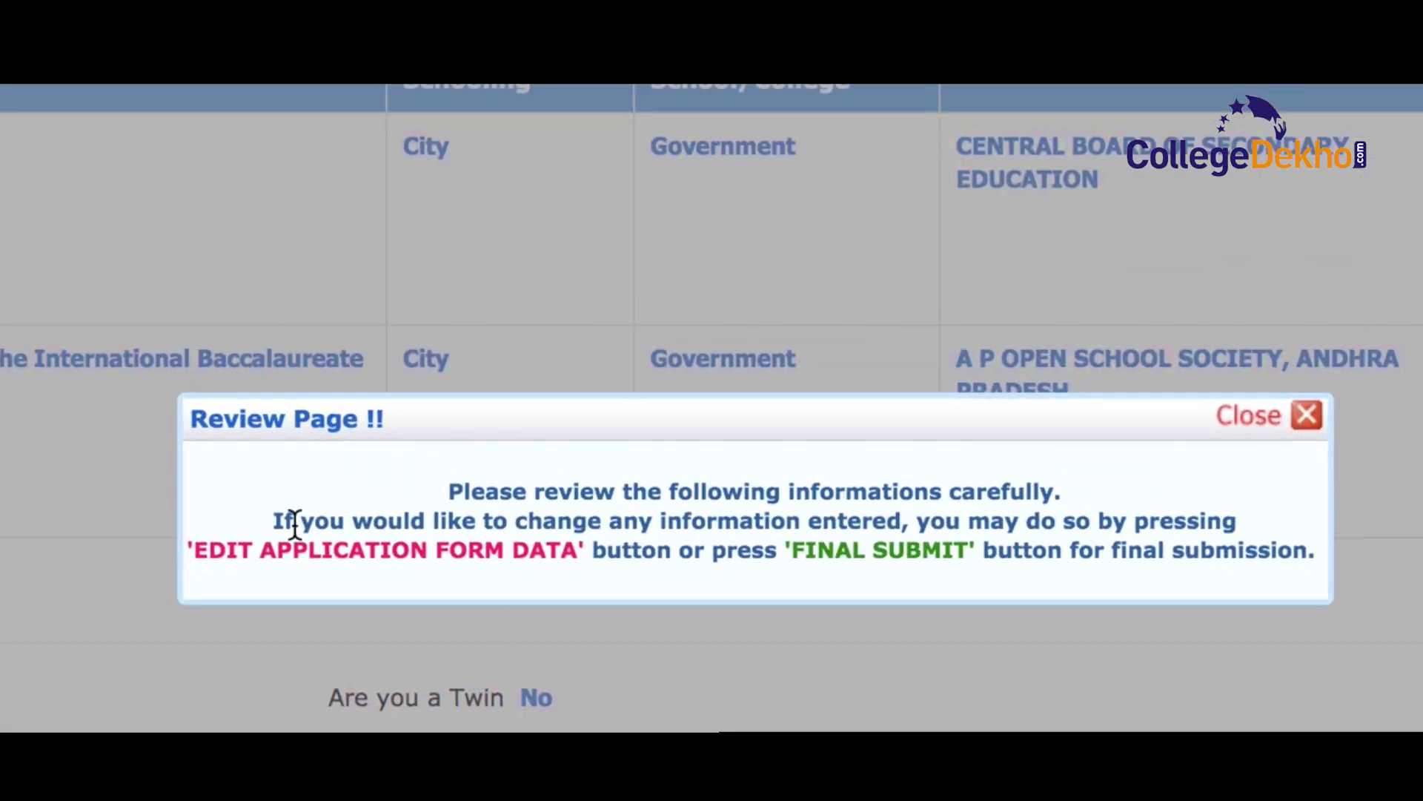
drag(450, 486, 1309, 544)
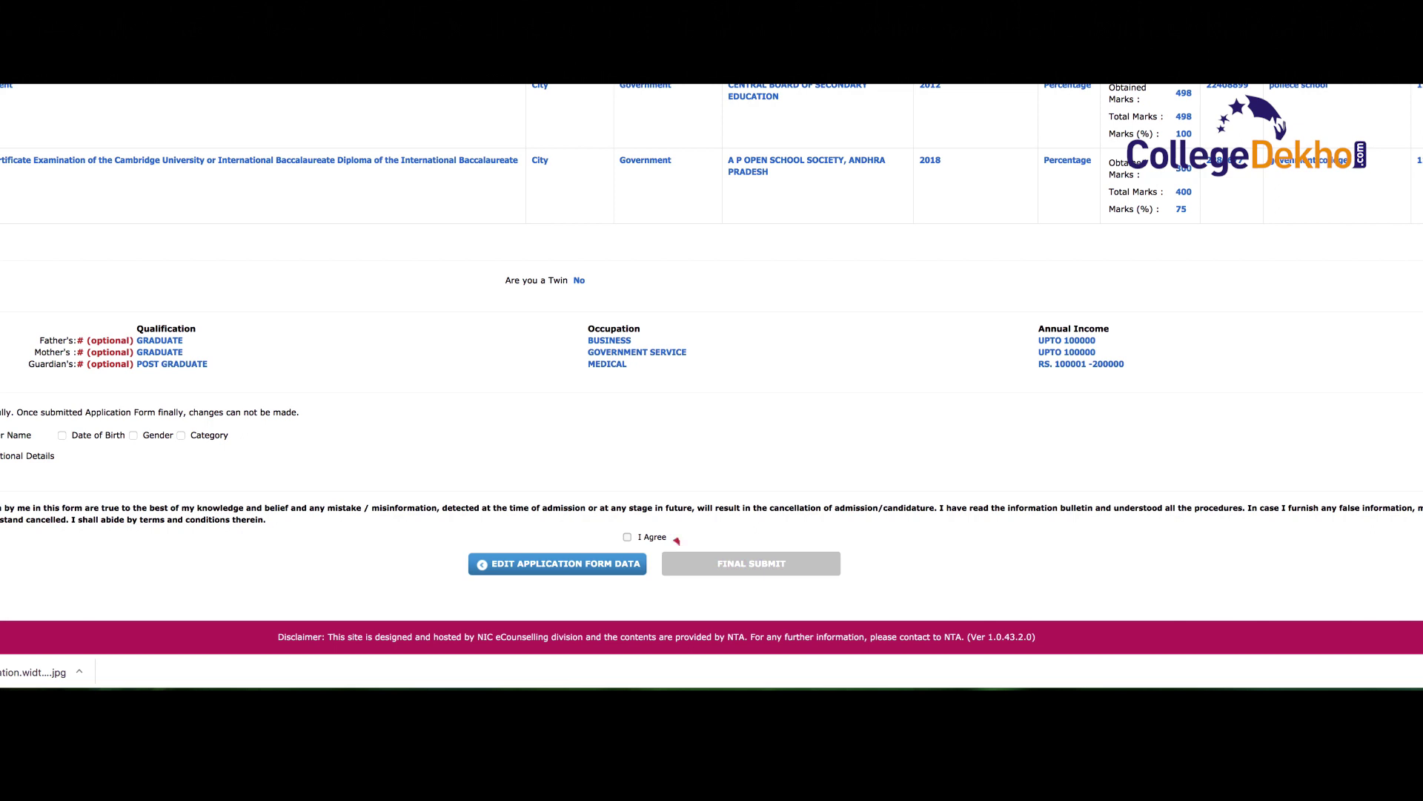
click(628, 538)
click(701, 566)
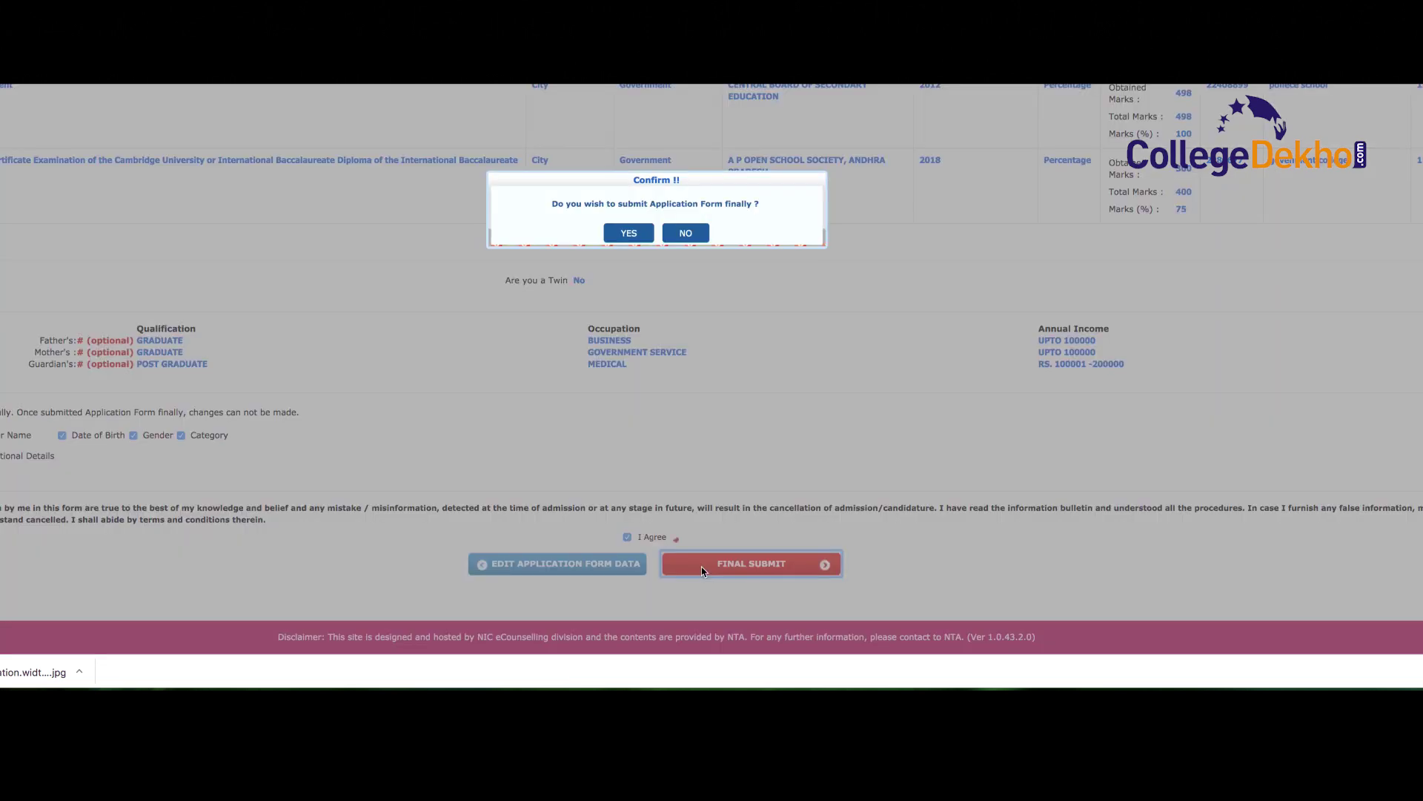
click(626, 235)
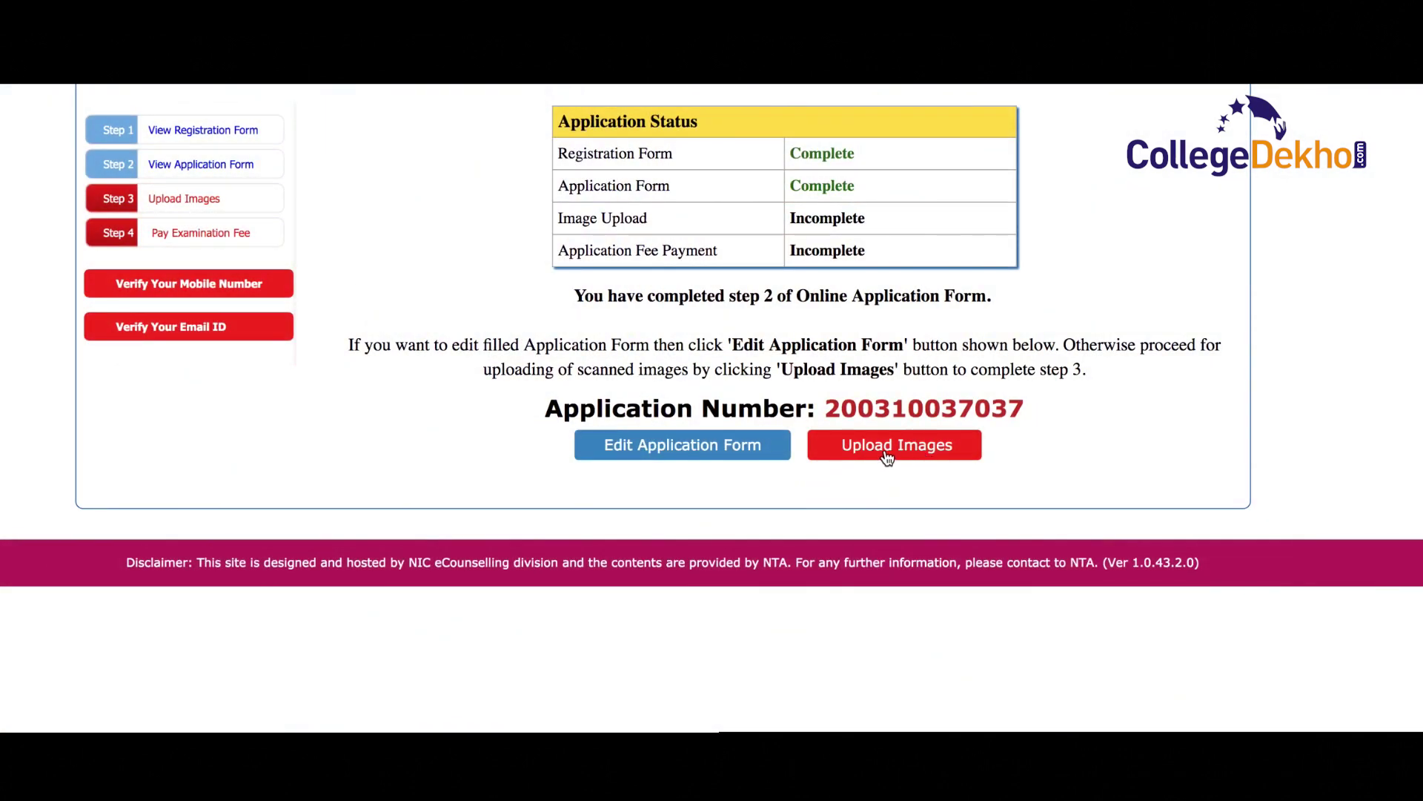
- Upload the chosen photograph and signature images from the Upload Images page
click(887, 454)
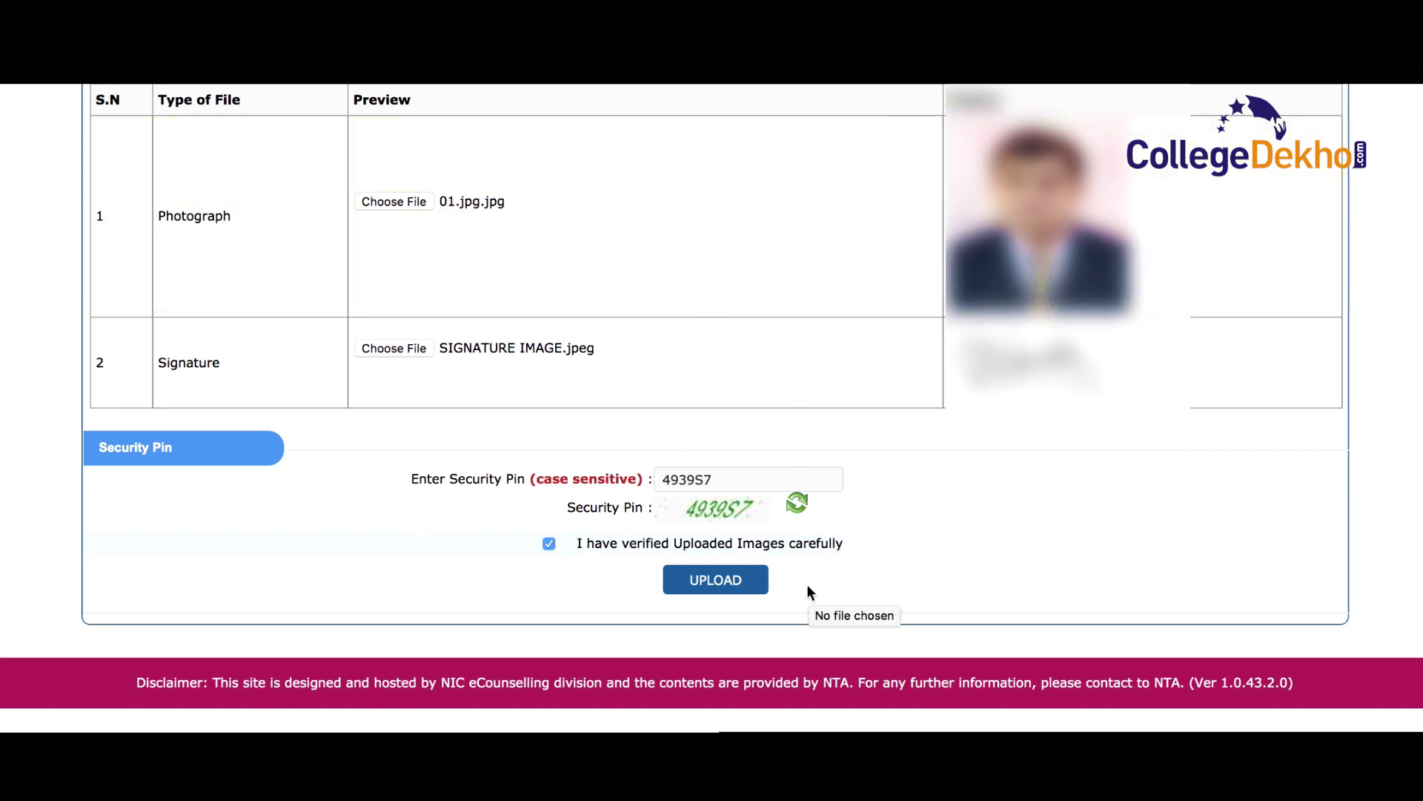
click(627, 591)
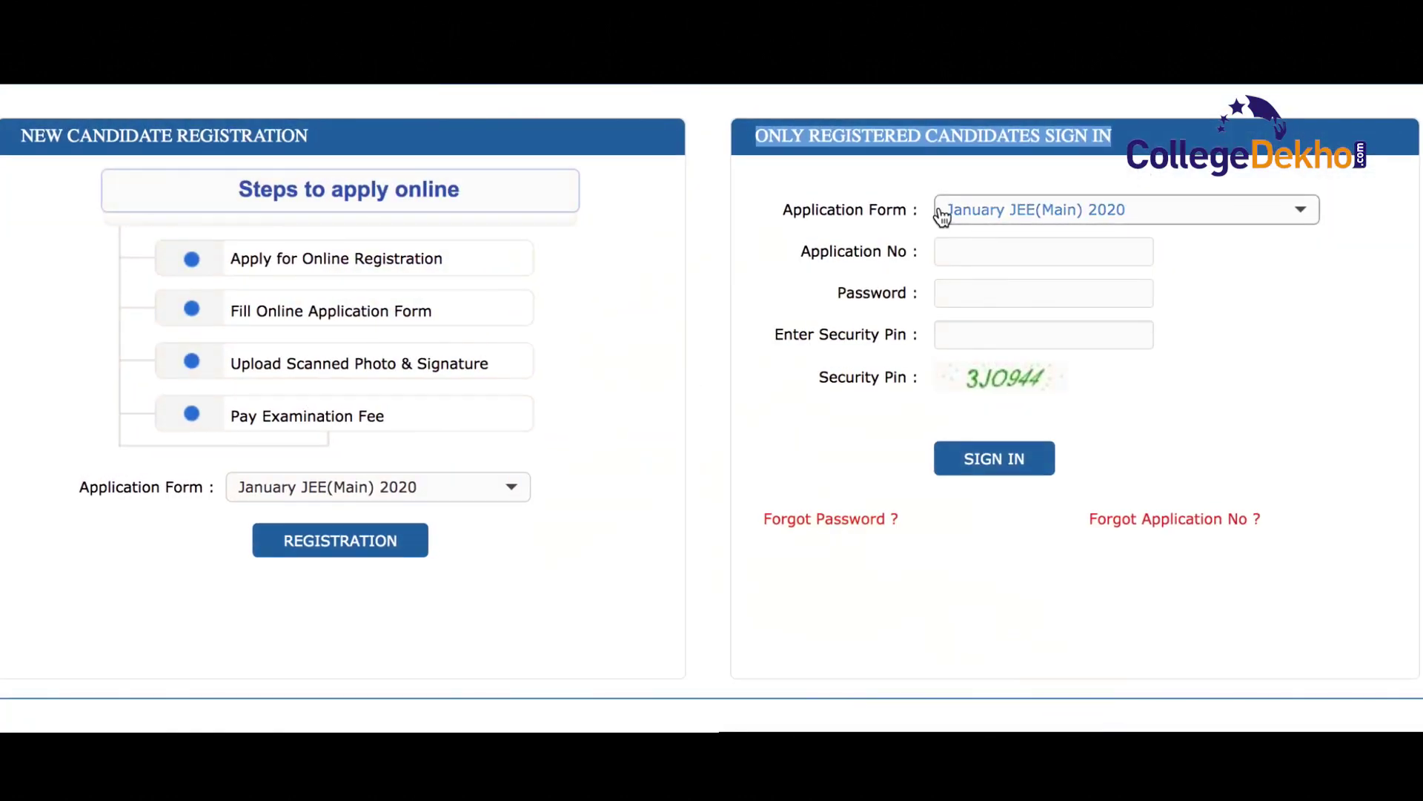
- Keep January JEE(Main) 2020 selected in the Sign In panel's Application Form list
click(940, 213)
click(1182, 295)
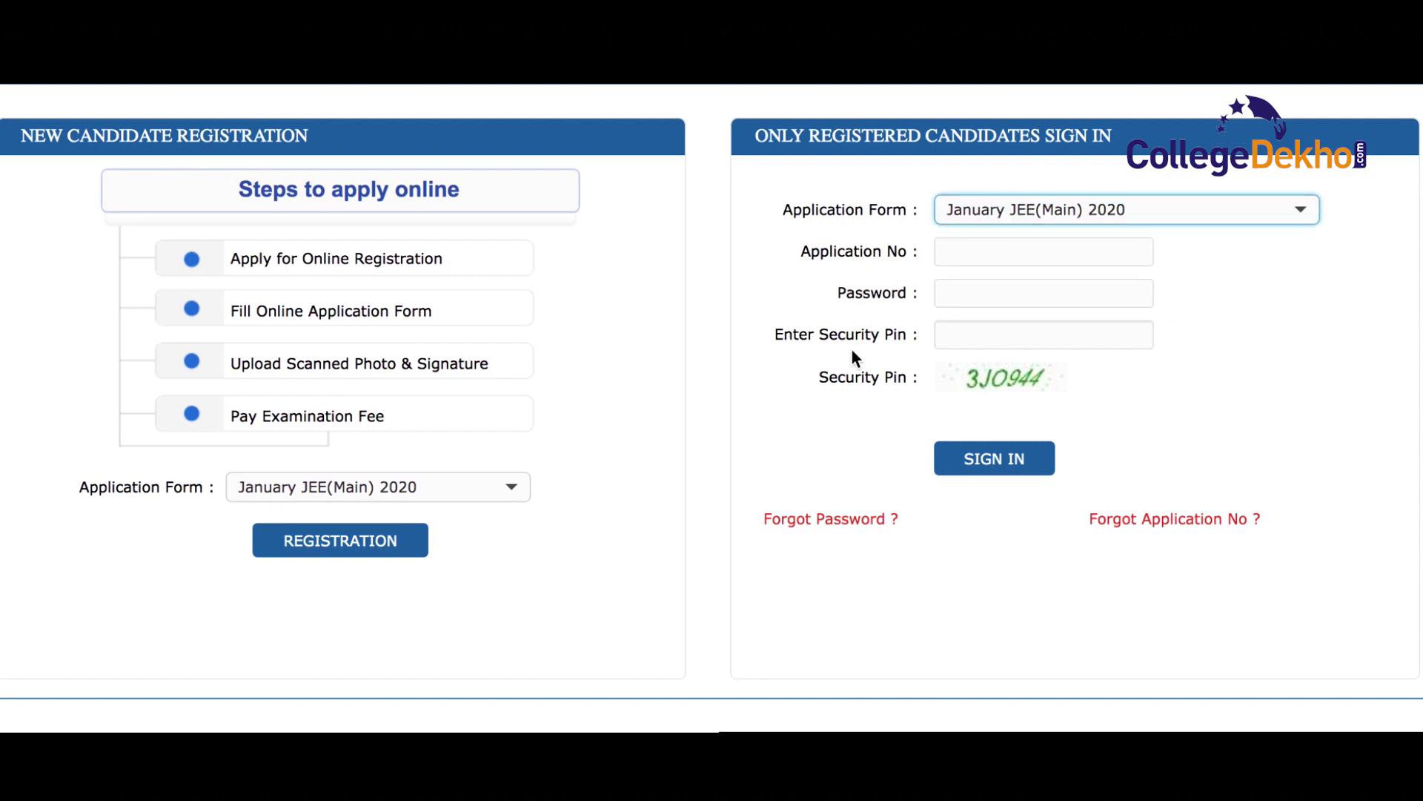